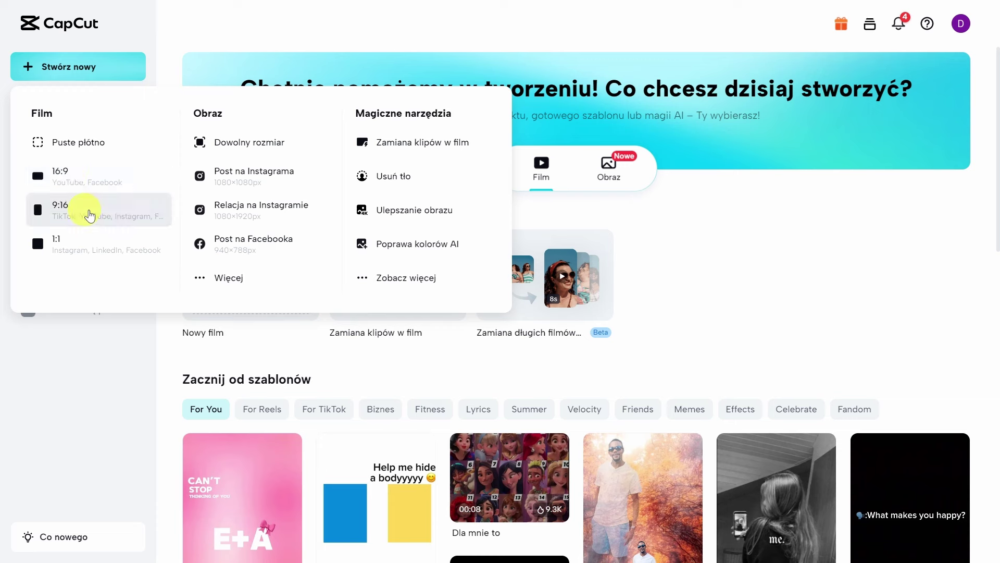
Create a new 9:16 video project and import the TAGI PRODUKTOWE video from the file folder
left_click(89, 216)
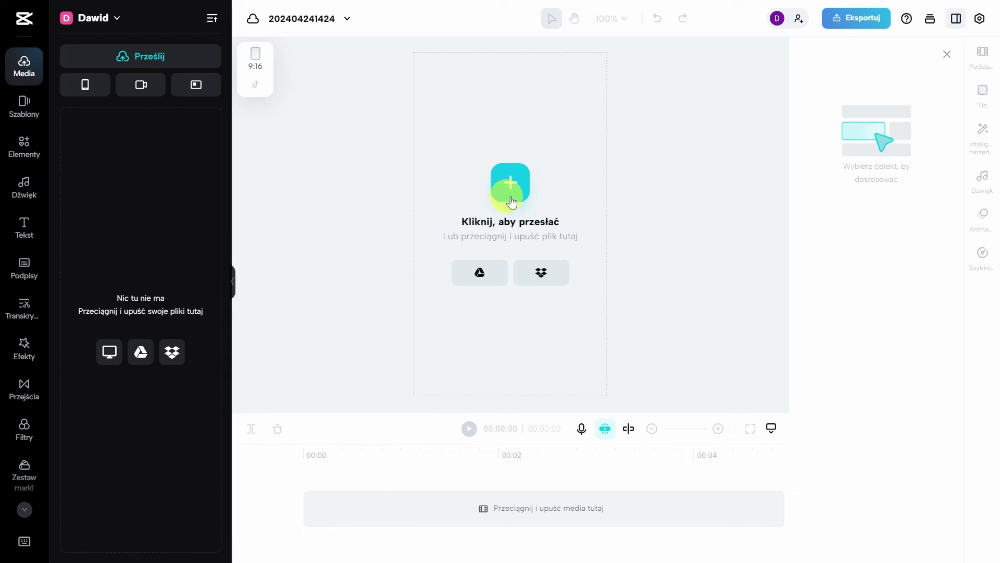
key("alt+Tab")
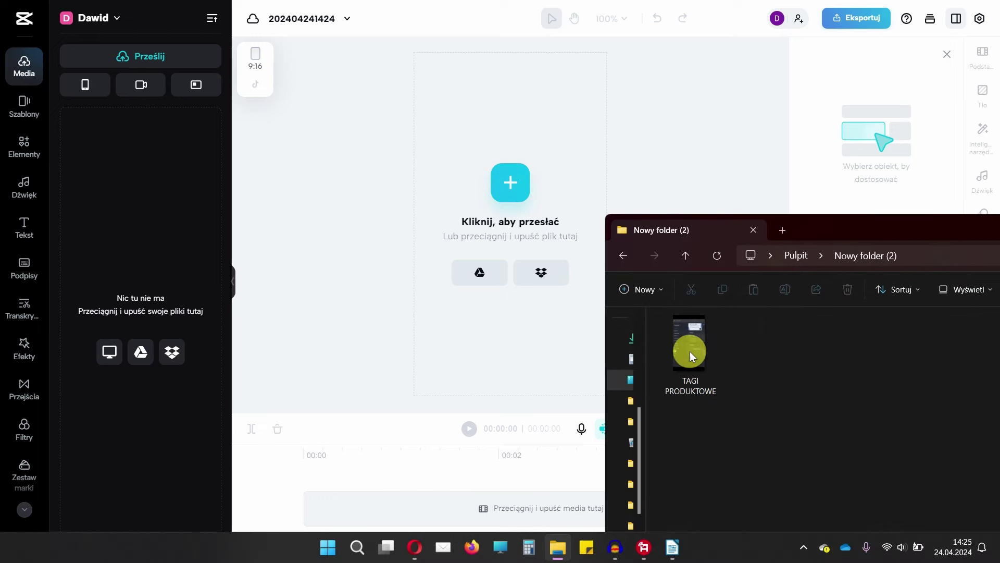
left_click_drag(695, 357, 506, 223)
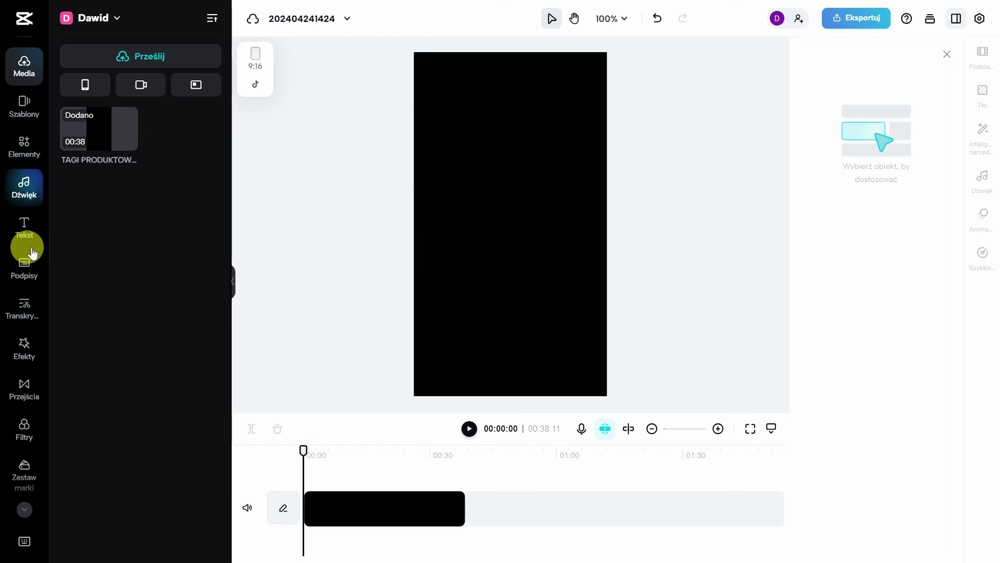
Generate automatic captions for the video with Polish (Dostosowanie–Język polski) as the spoken language
left_click(25, 266)
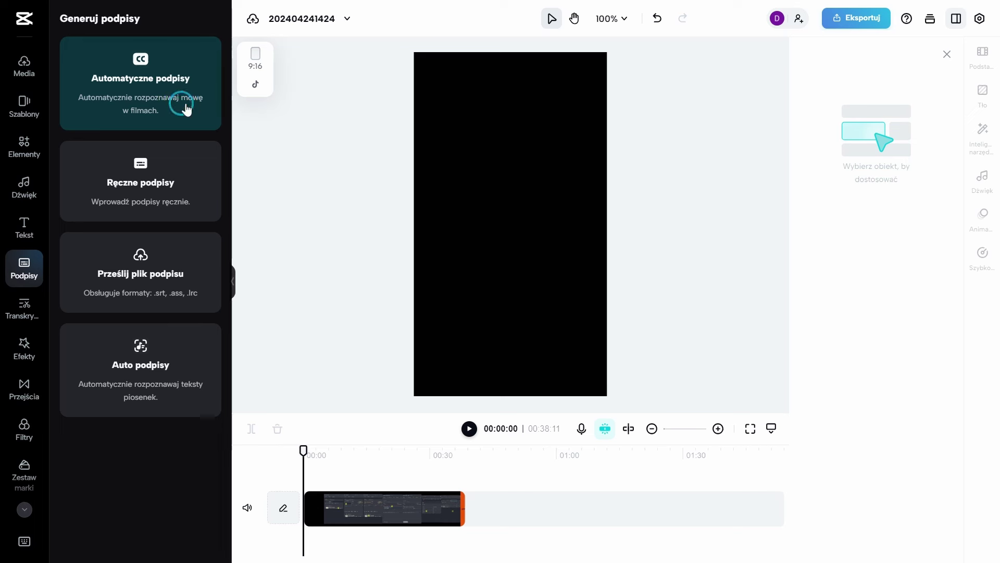
left_click(186, 107)
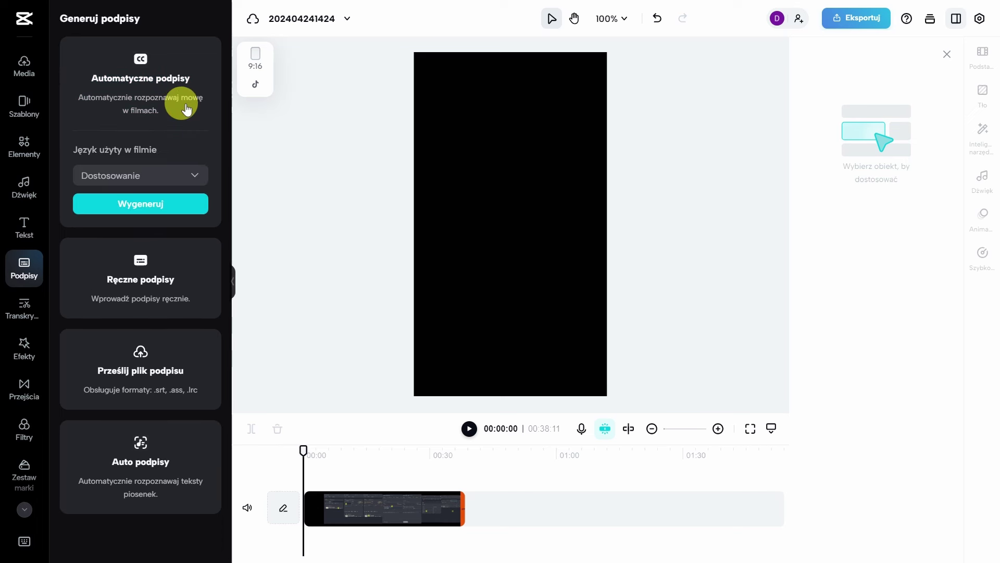
left_click(198, 174)
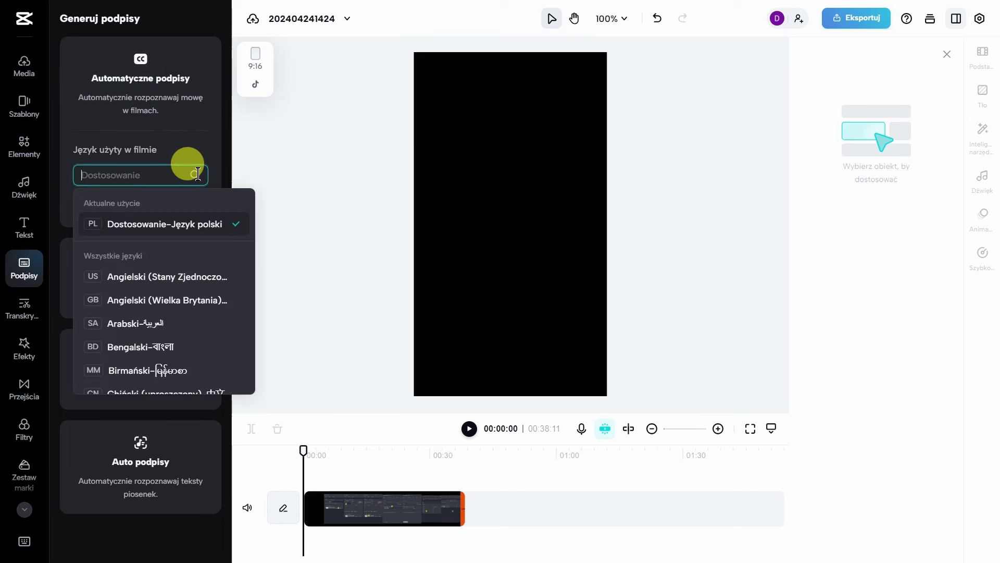
left_click(191, 229)
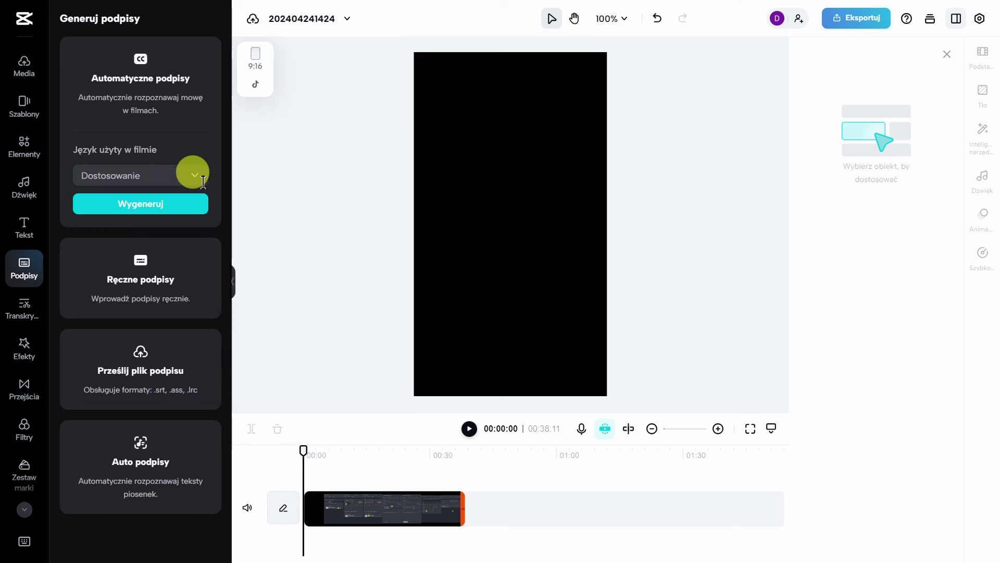
left_click(150, 209)
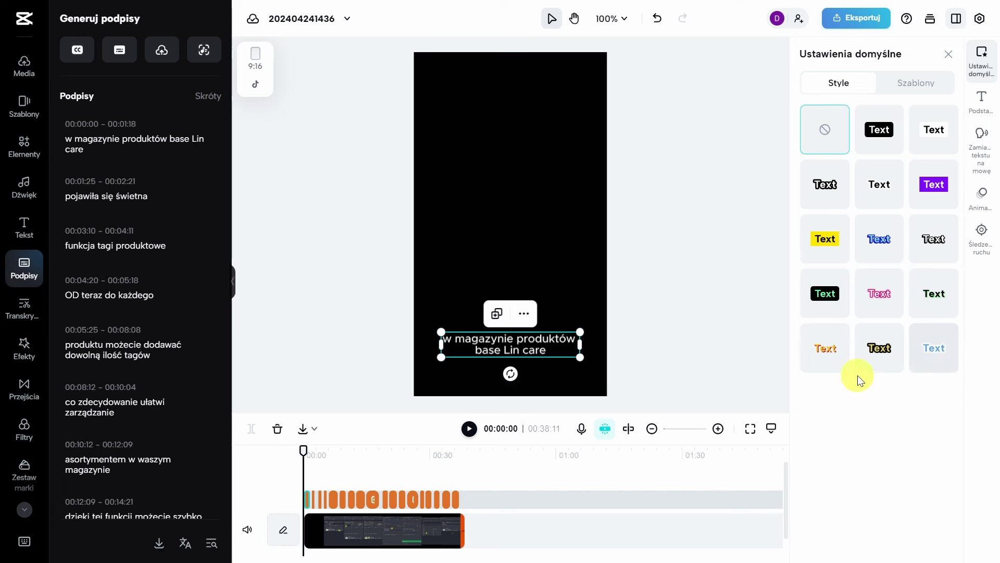
Apply the white text style with a thick black outline to the captions
left_click(909, 85)
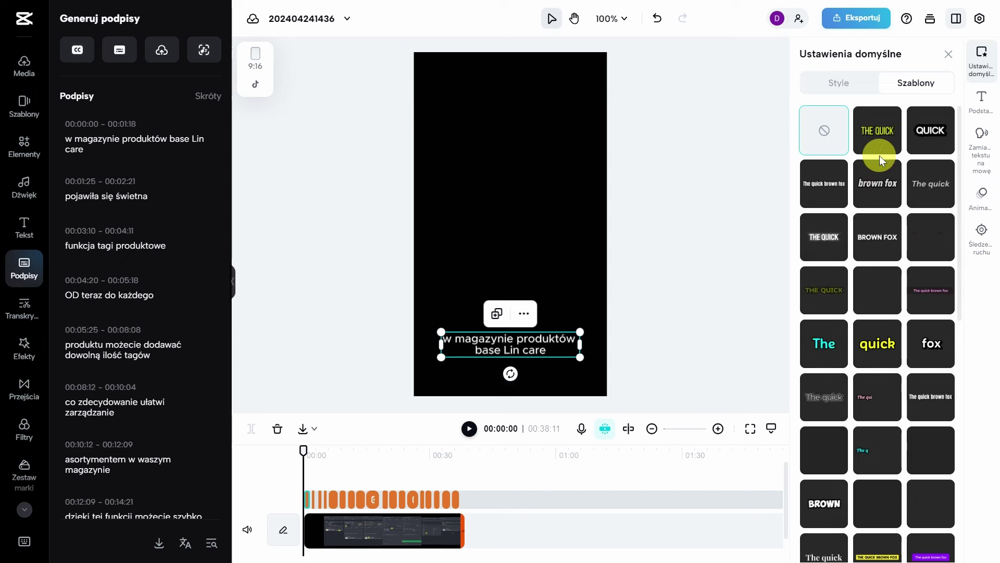
left_click(832, 85)
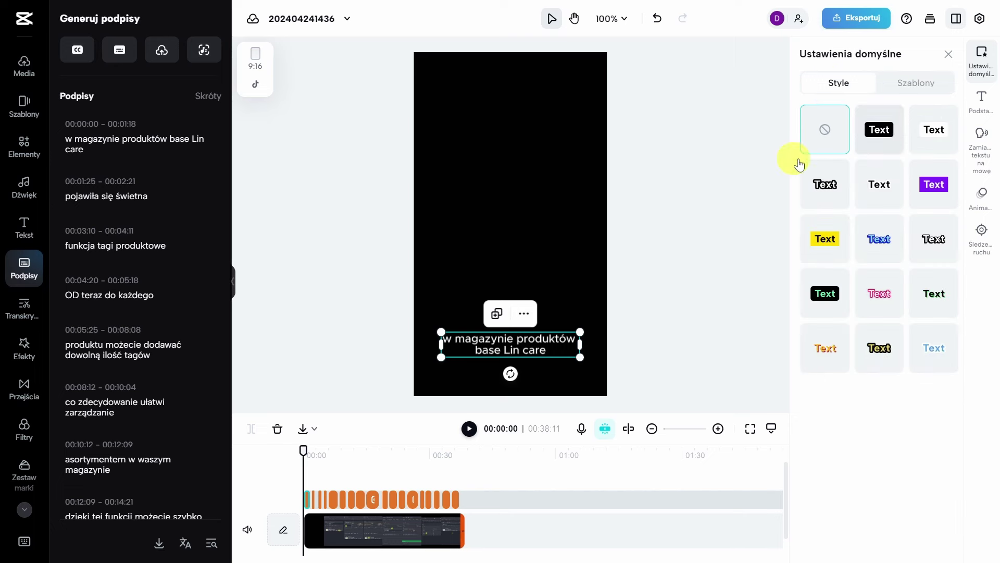
left_click(827, 192)
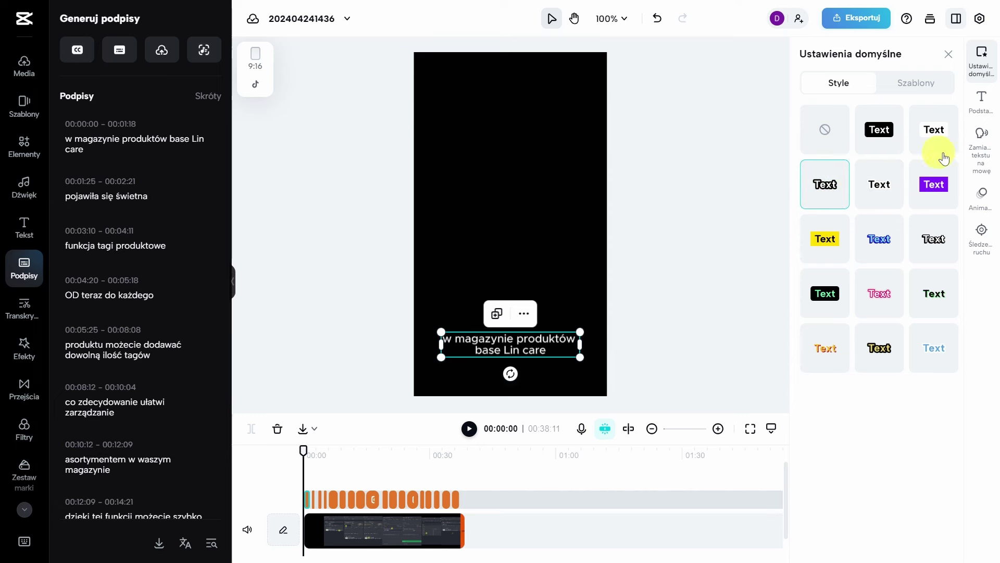
Set the caption font to Montserrat-ExtraBold and the font size to 16
left_click(979, 99)
left_click(883, 137)
scroll(881, 209, "down", 5)
scroll(878, 218, "down", 10)
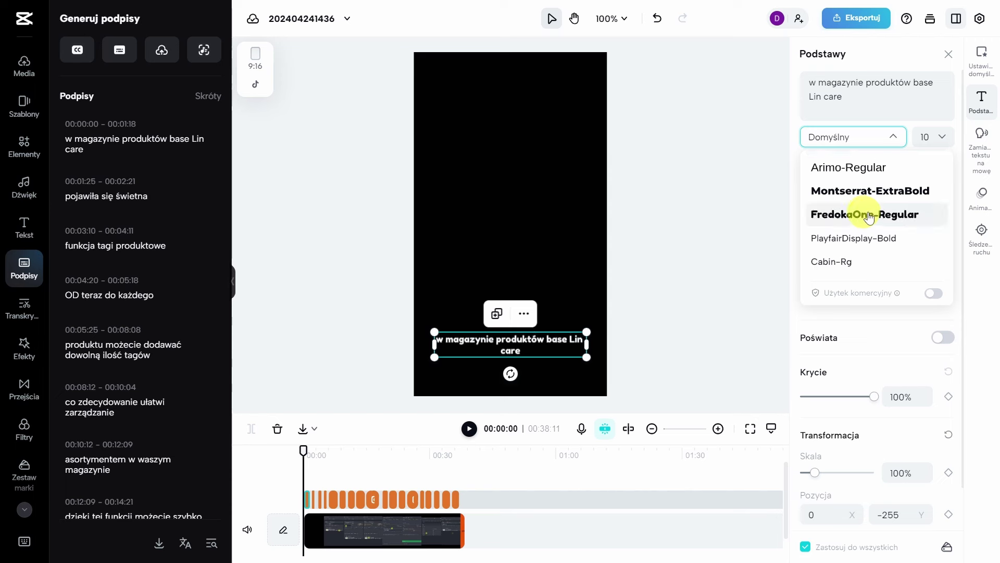
left_click(859, 192)
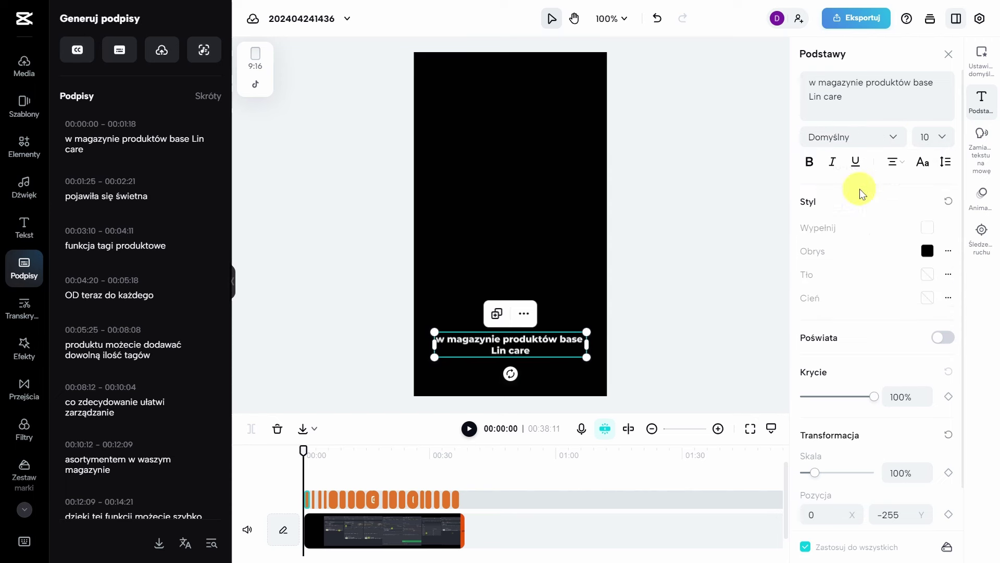
left_click(937, 137)
left_click(912, 229)
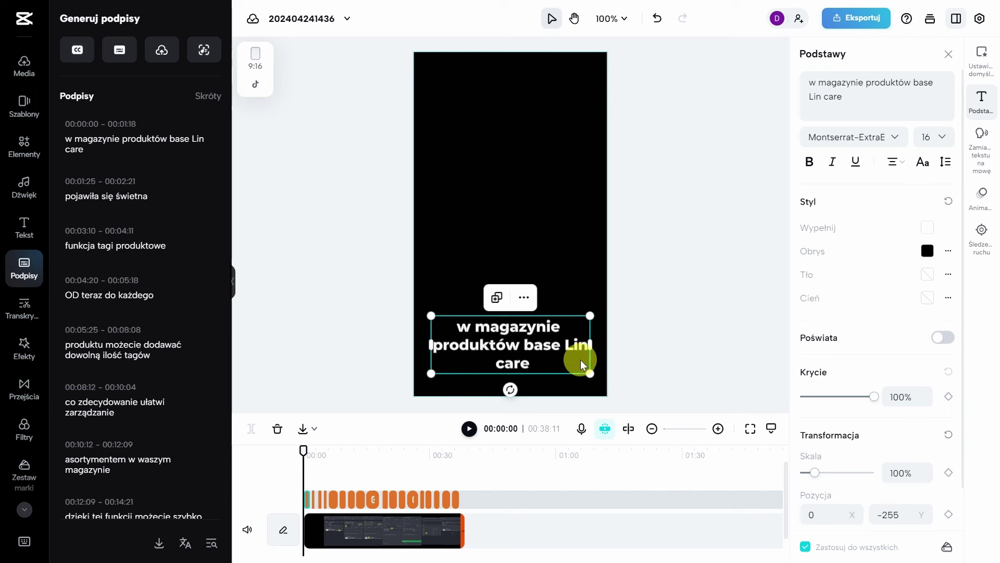
Adjust the first caption's text box and insert a line break before "base Lin care"
left_click_drag(588, 345, 591, 344)
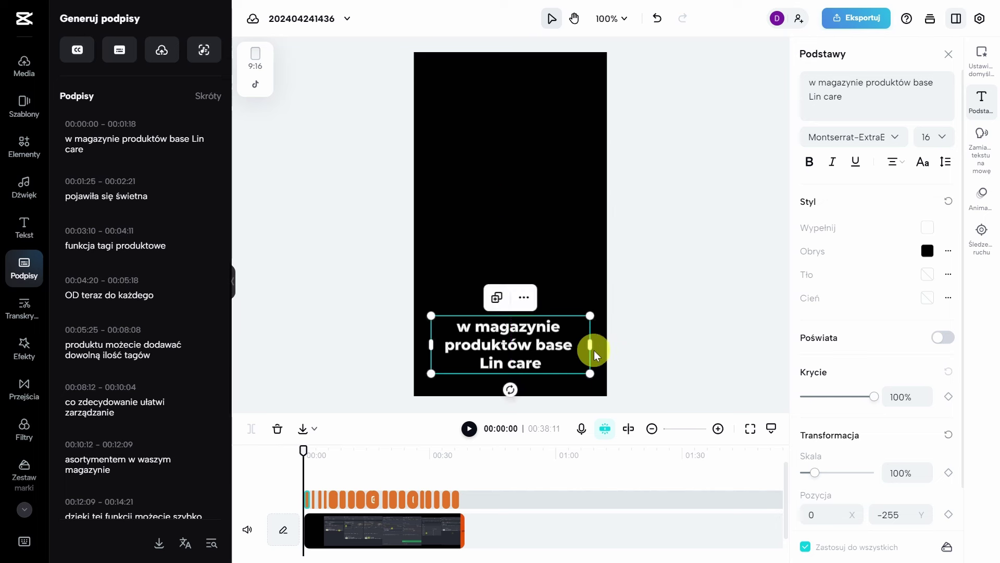
left_click(536, 341)
key("Return")
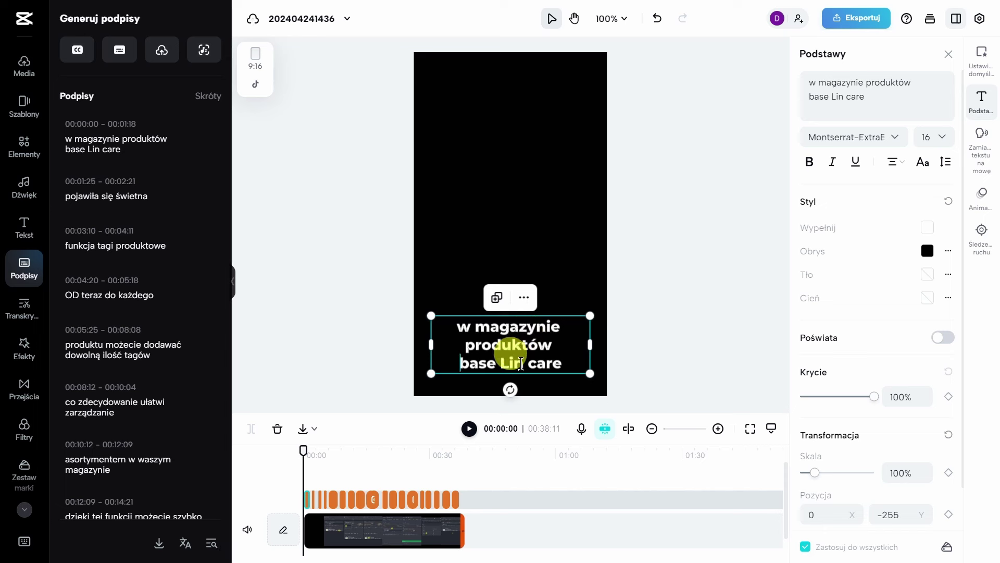
Replace "base Lin care" in the first caption with "BaseLinker"
left_click(101, 148)
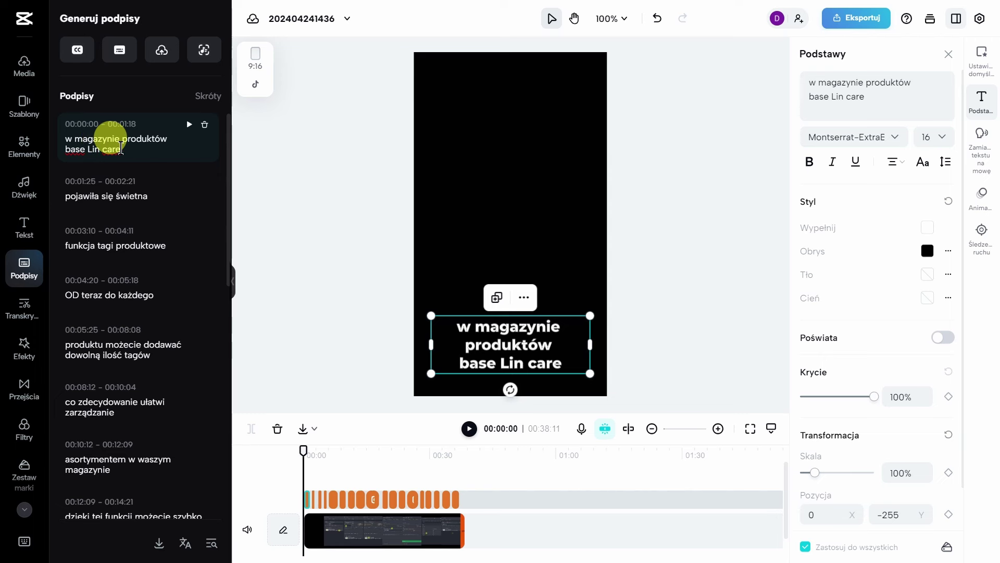
left_click_drag(120, 150, 79, 150)
key("BackSpace")
key("BackSpace")
key("BackSpace")
key("BackSpace")
type("BaseLinker")
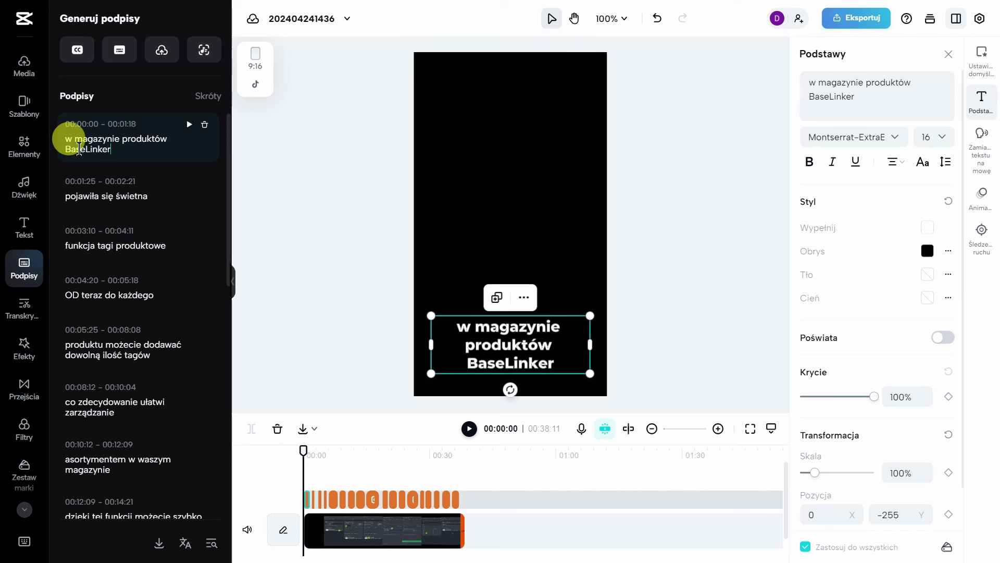
left_click(692, 299)
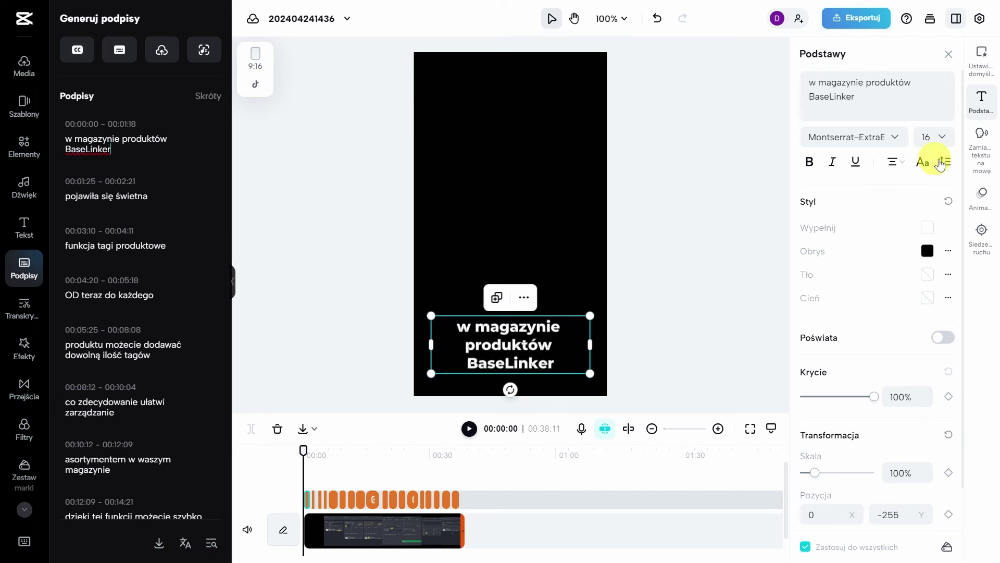
Apply the pop-up caption animation that highlights each spoken word in green to all captions
left_click(982, 203)
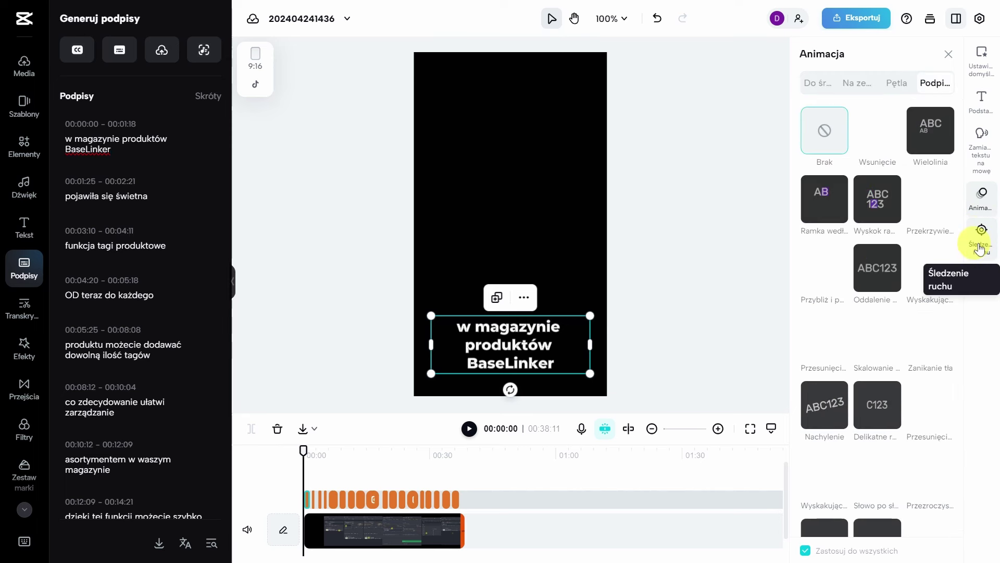
left_click(882, 208)
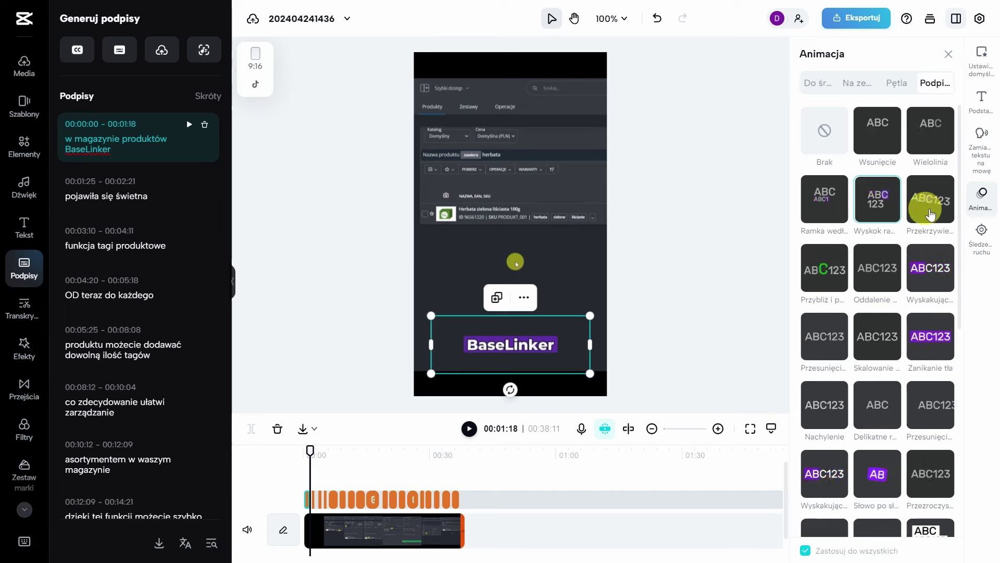
scroll(889, 315, "down", 5)
scroll(888, 315, "down", 3)
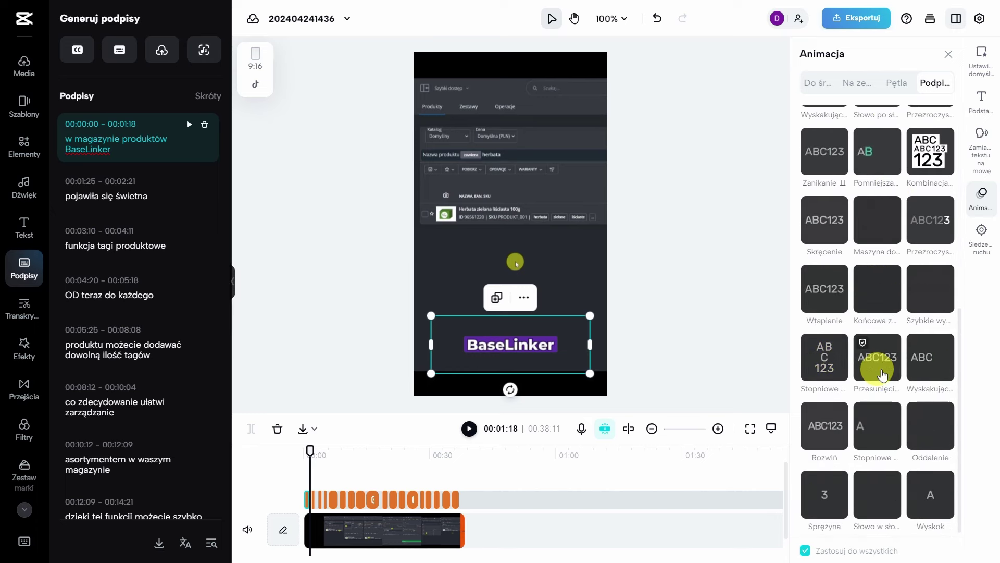
left_click(925, 362)
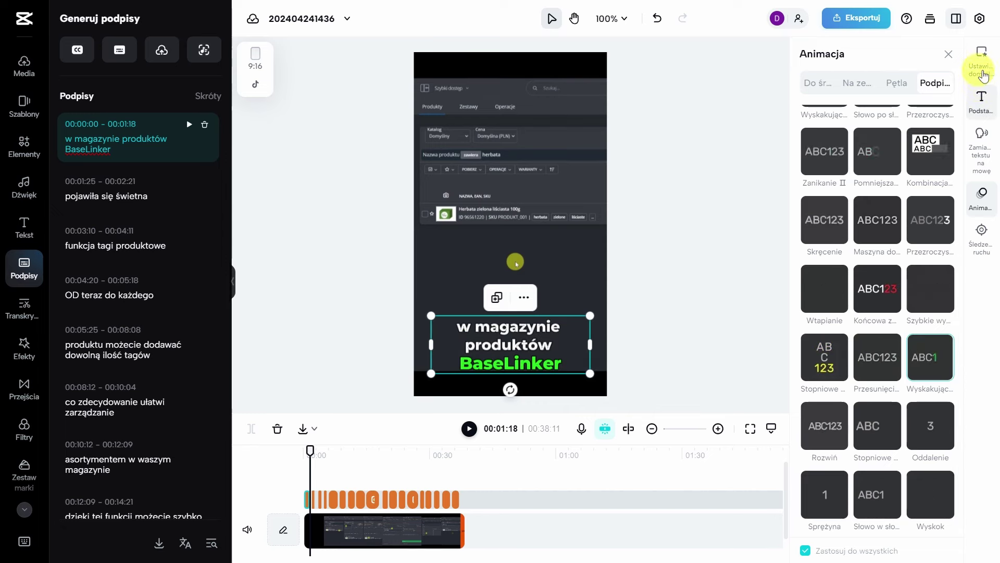
Set the captions' fill colour to the recently used orange #f76000
left_click(983, 99)
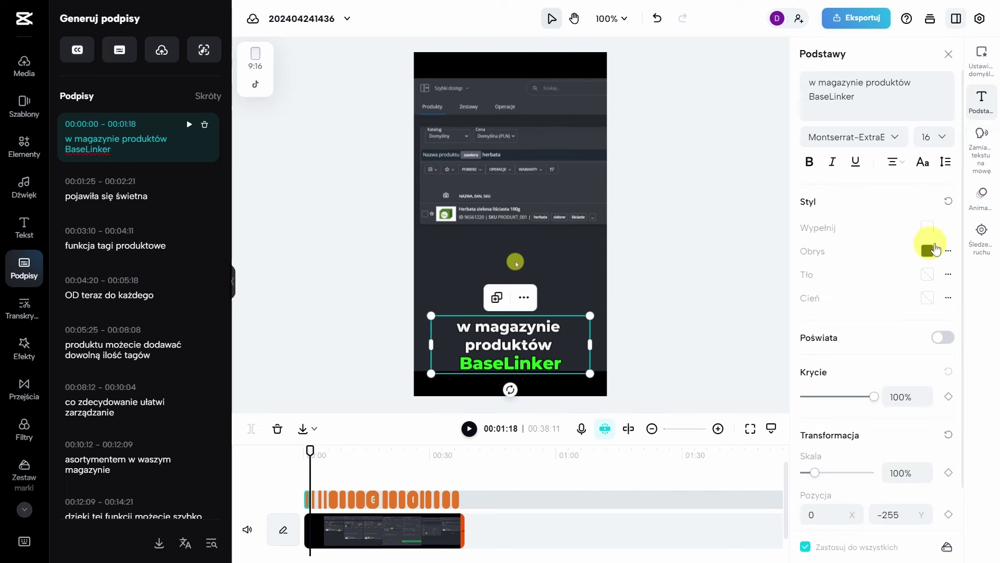
left_click(931, 233)
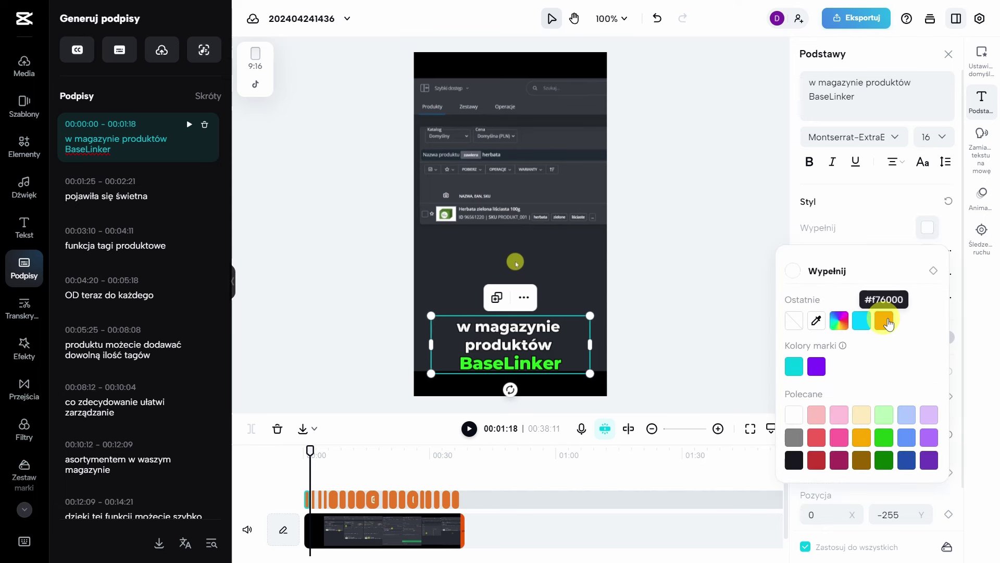
left_click(888, 322)
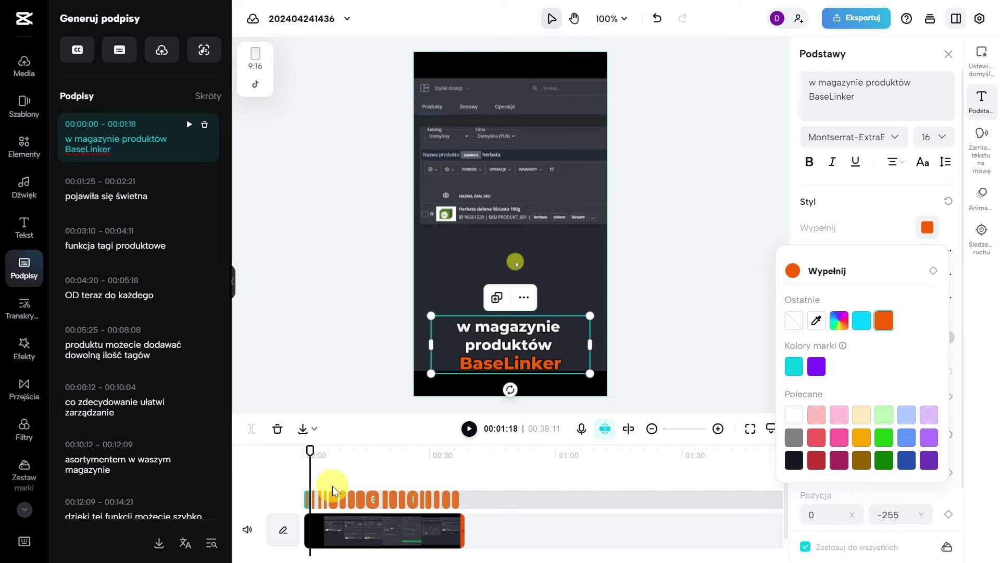
Play the video from the start to review the animated captions, and return to the second caption
left_click(300, 451)
key("space")
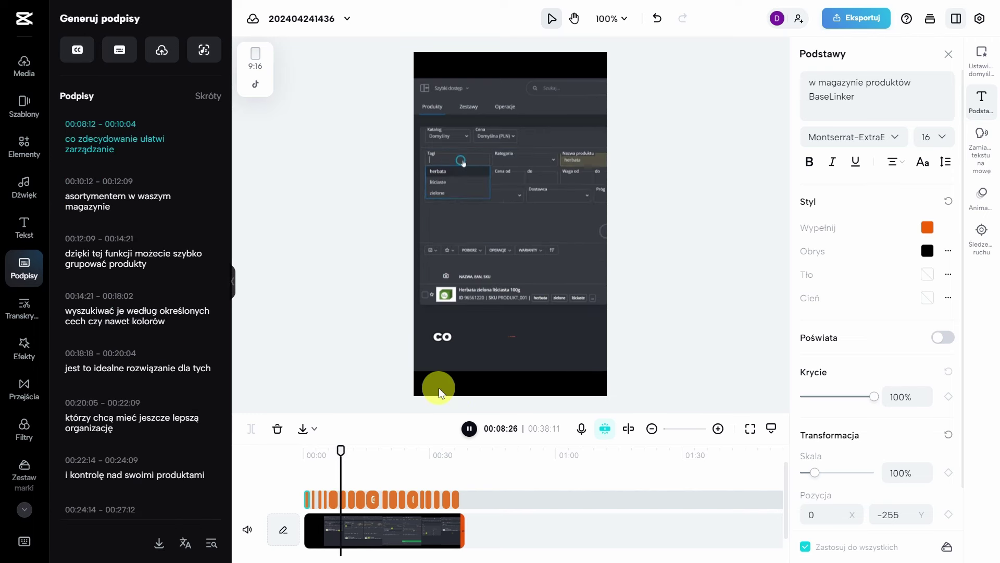
left_click(94, 183)
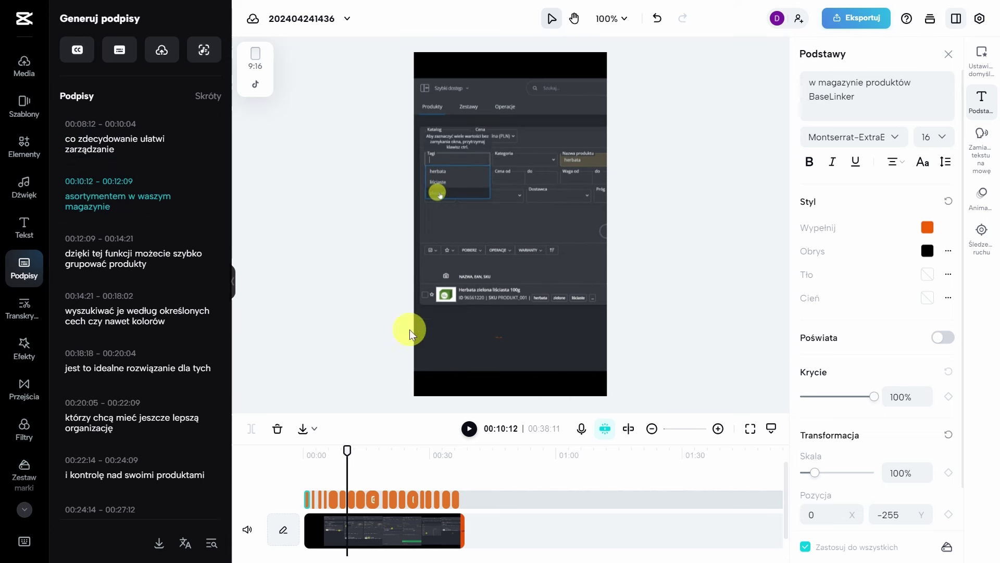
left_click_drag(347, 450, 315, 448)
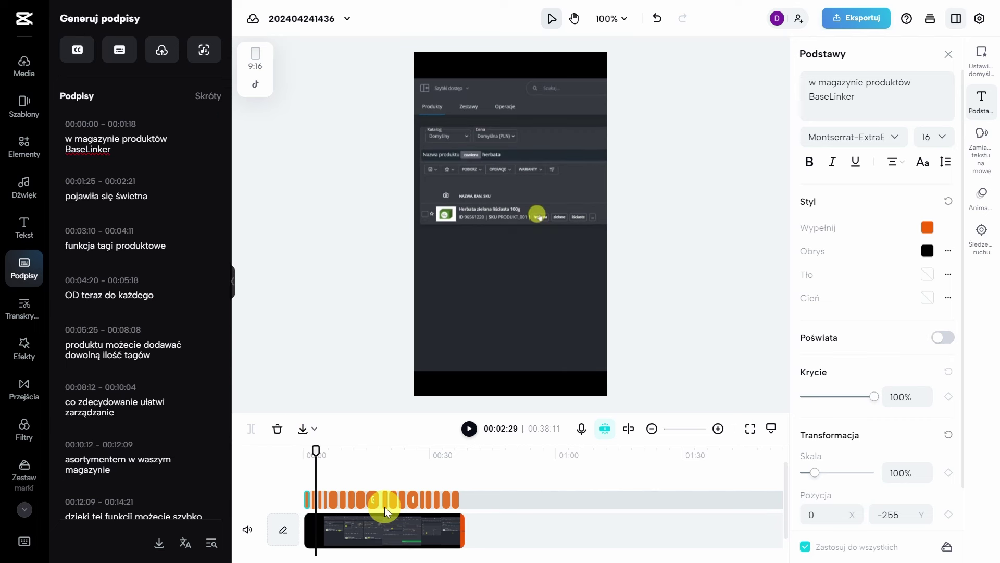
Extend the end of the second caption, "pojawiła się świetna", to 00:02:26 on the timeline
scroll(383, 506, "up", 4)
scroll(383, 506, "up", 4)
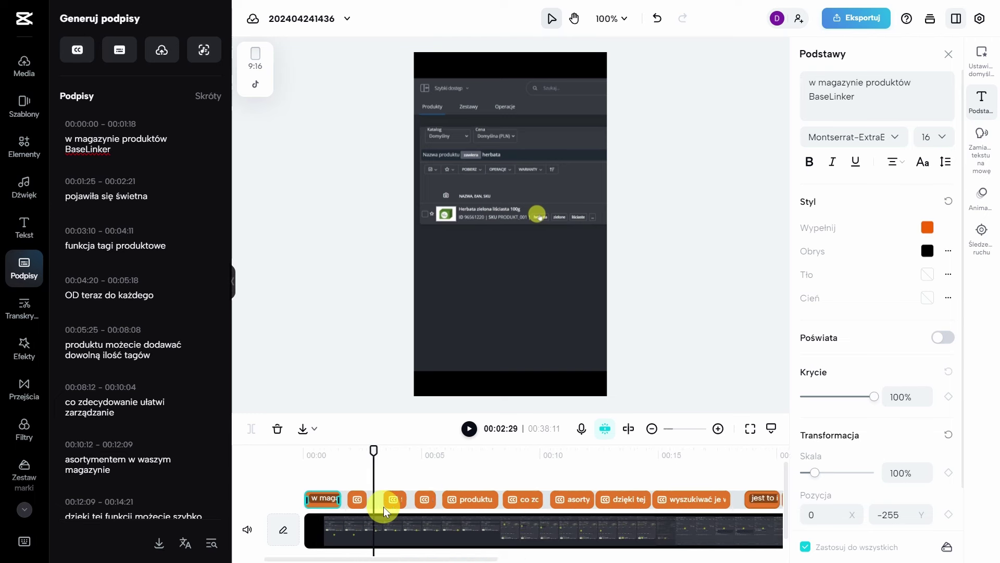
scroll(383, 506, "up", 2)
left_click(382, 504)
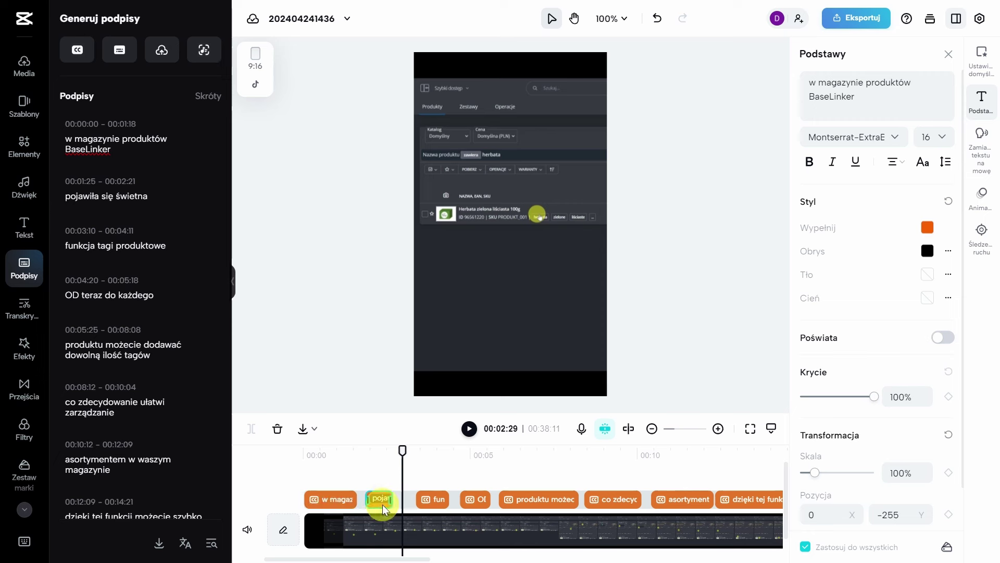
left_click_drag(402, 449, 371, 449)
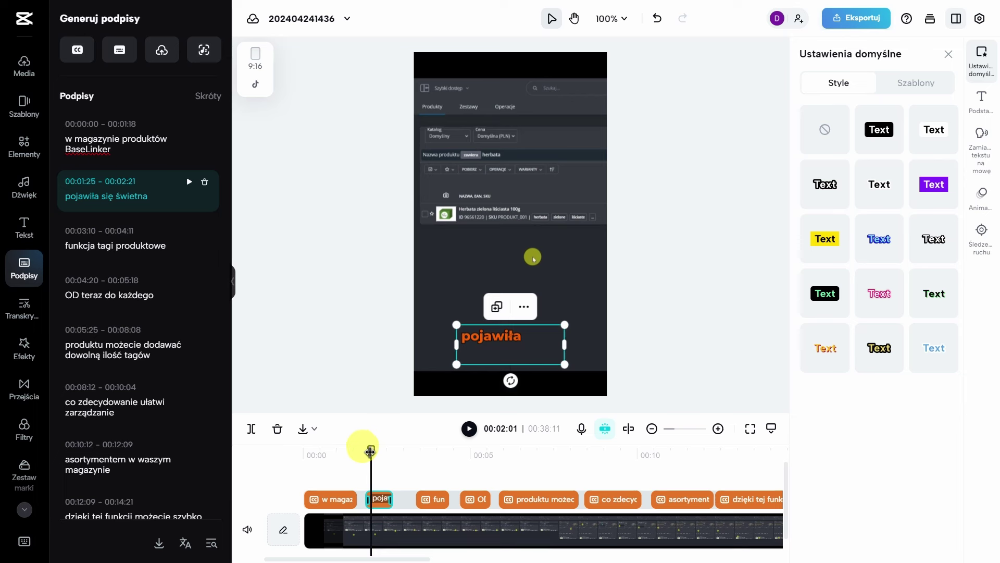
key("space")
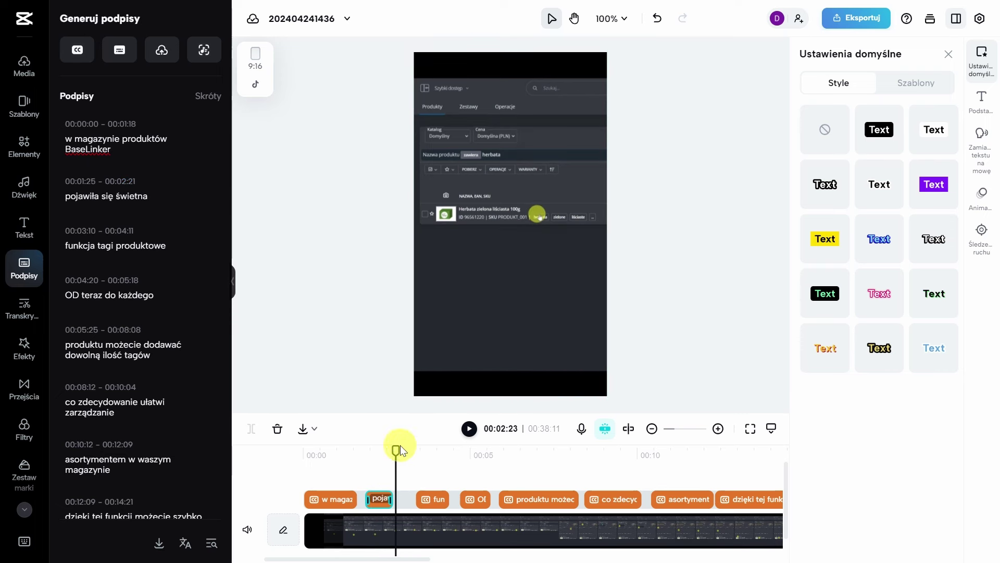
left_click_drag(379, 445, 391, 448)
Insert a line break after "pojawiła się" so "świetna" starts on its own line
double_click(551, 333)
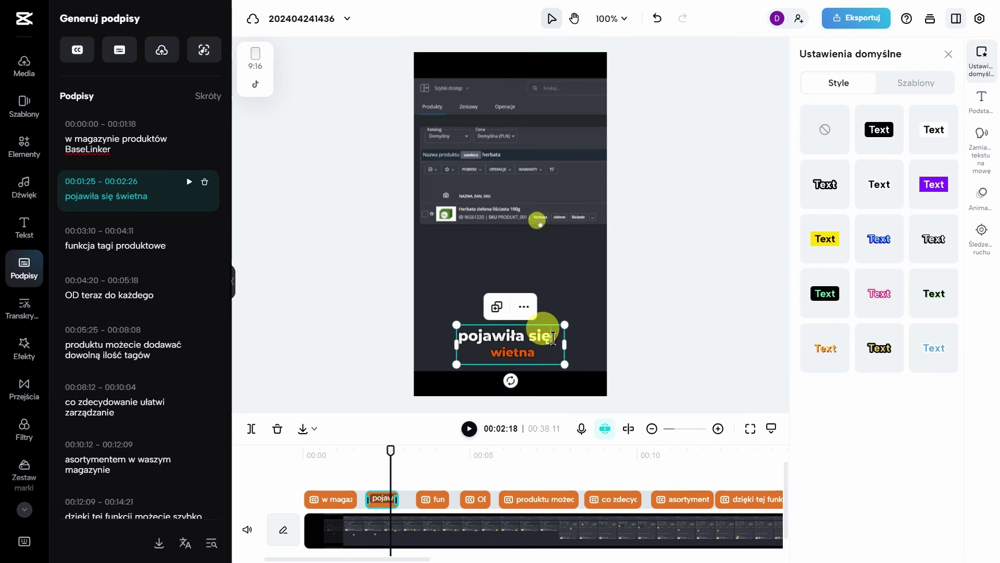
left_click(553, 336)
key("Return")
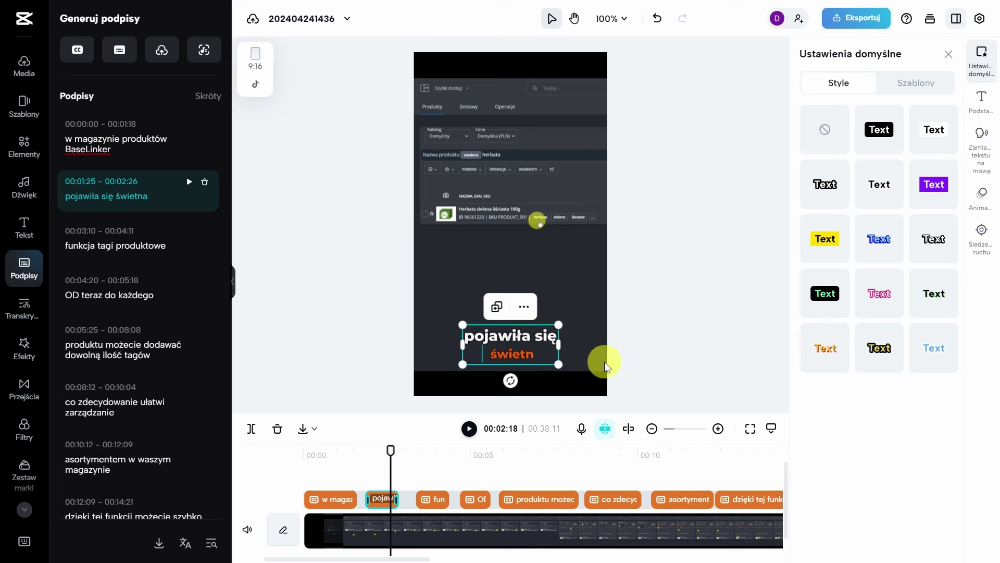
Correct the fourth caption so it starts with a lowercase letter and reads "od teraz do każdego"
mouse_move(390, 447)
left_mouse_down()
mouse_move(373, 450)
mouse_move(390, 442)
left_mouse_up()
left_click(88, 313)
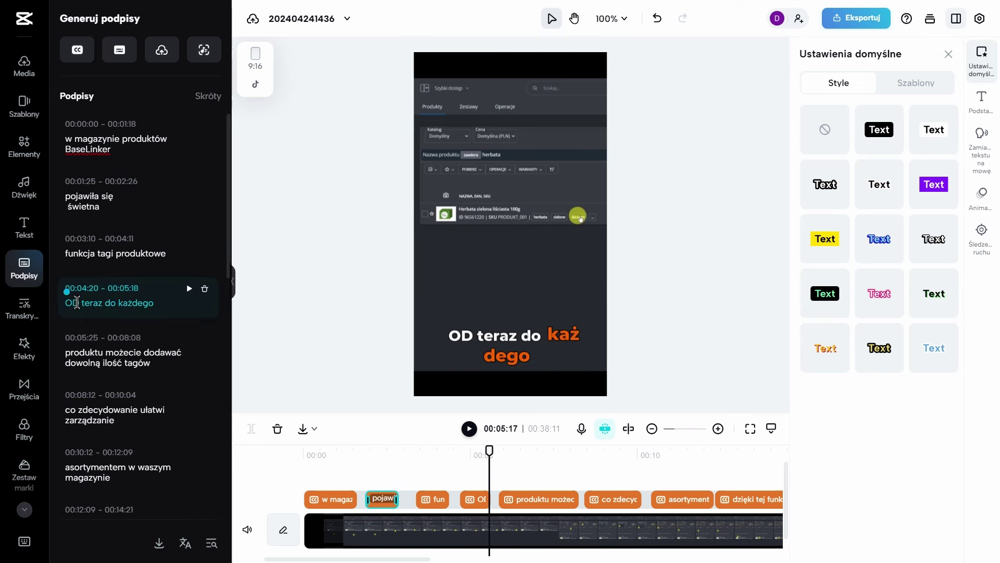
key("BackSpace")
type("d")
left_click(100, 317)
scroll(111, 297, "down", 10)
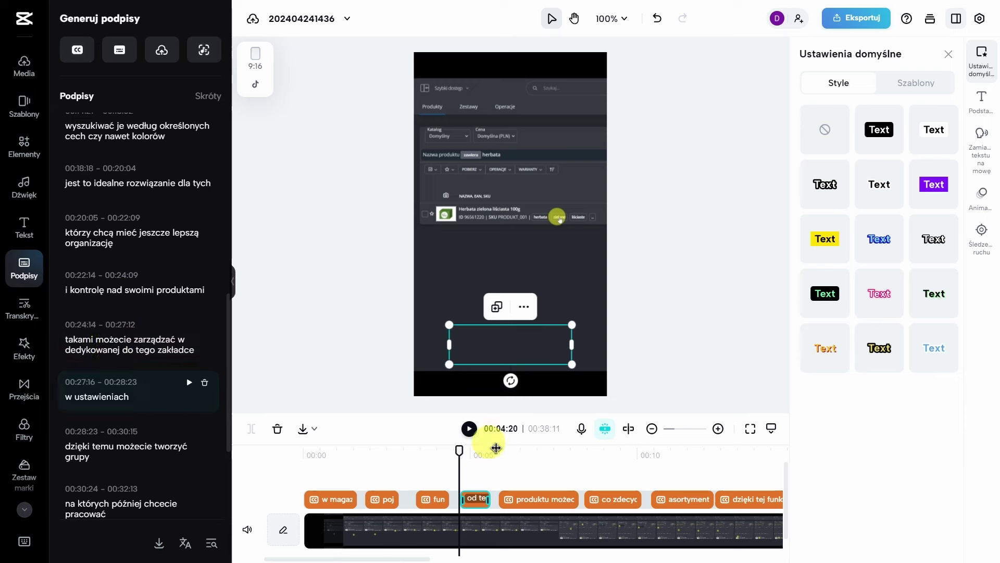
Play the video from the fourth caption at 00:04:20 to review the captions, and undo the last edit
left_click(461, 449)
left_click(469, 428)
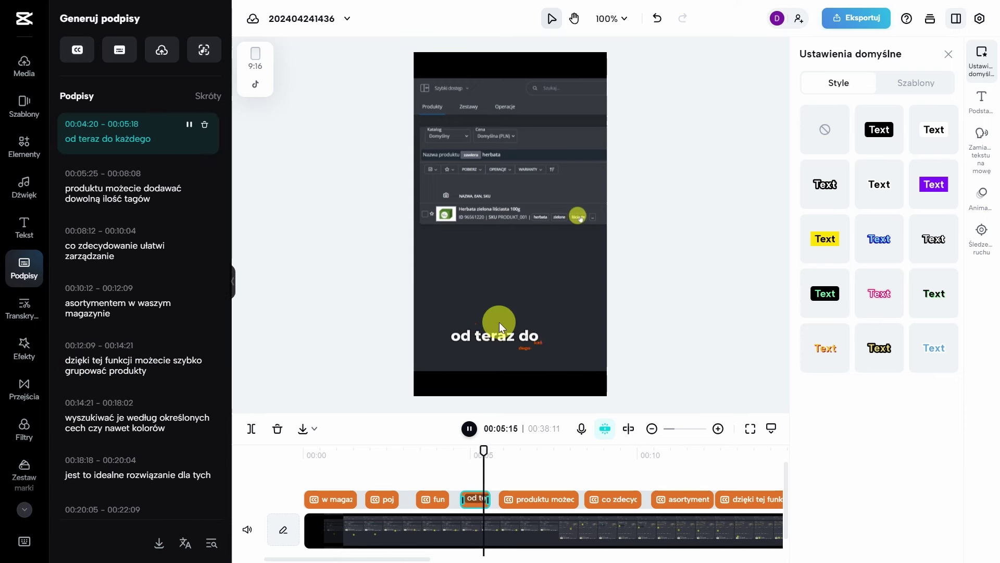
key("space")
key("ctrl+z")
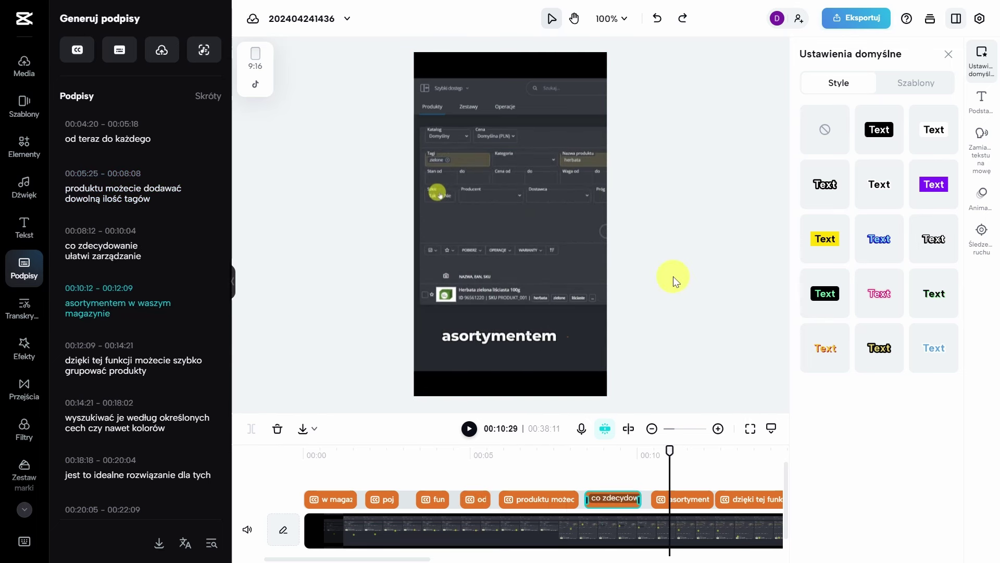
Open the export settings for downloading the video and look through the name, resolution and quality options
left_click(852, 24)
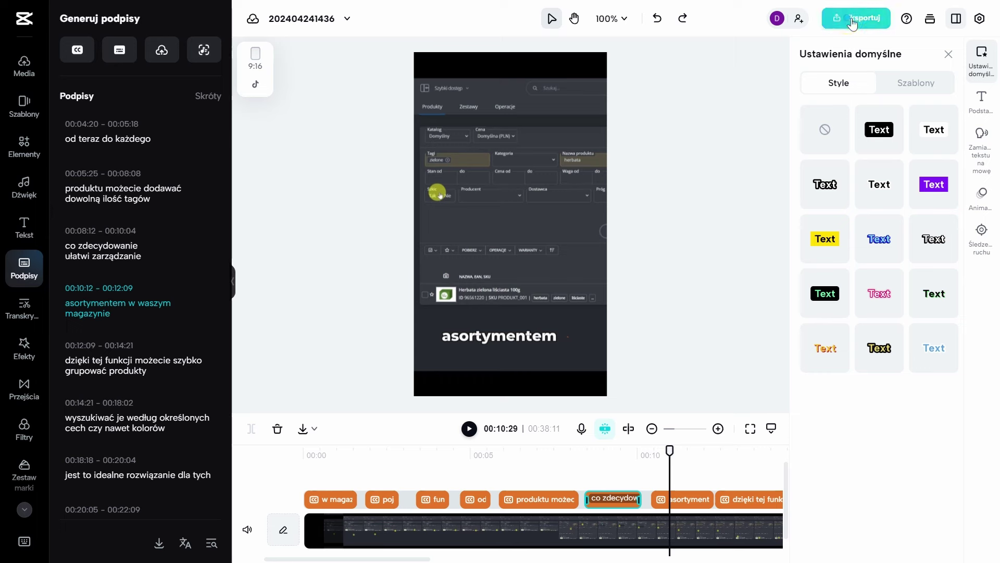
left_click(827, 363)
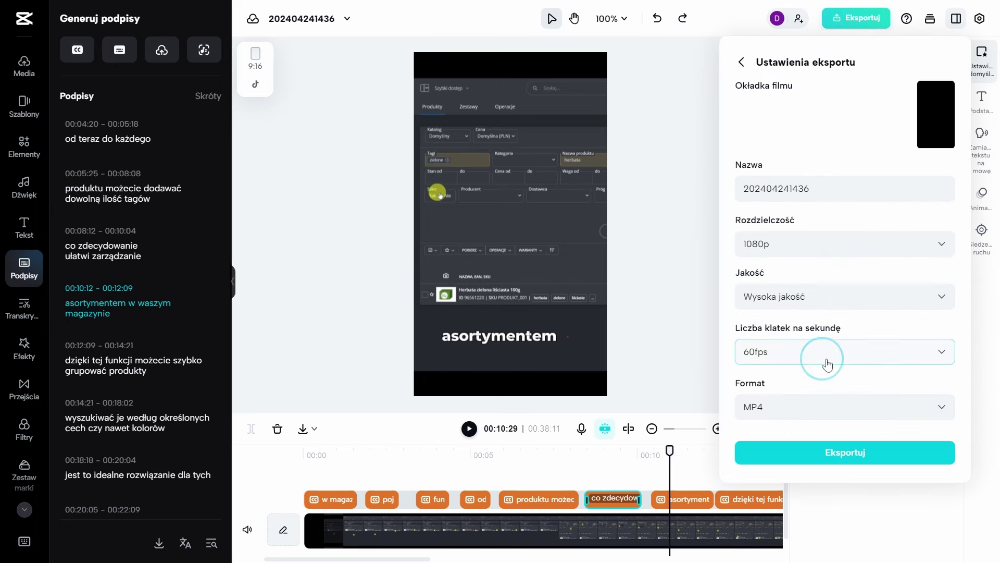
left_click(827, 188)
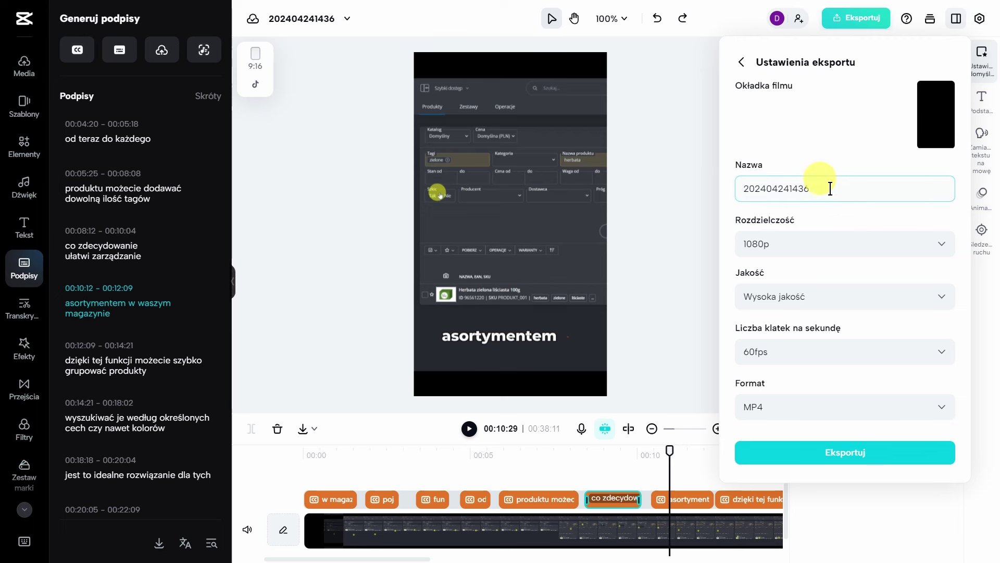
left_click(813, 247)
left_click(814, 248)
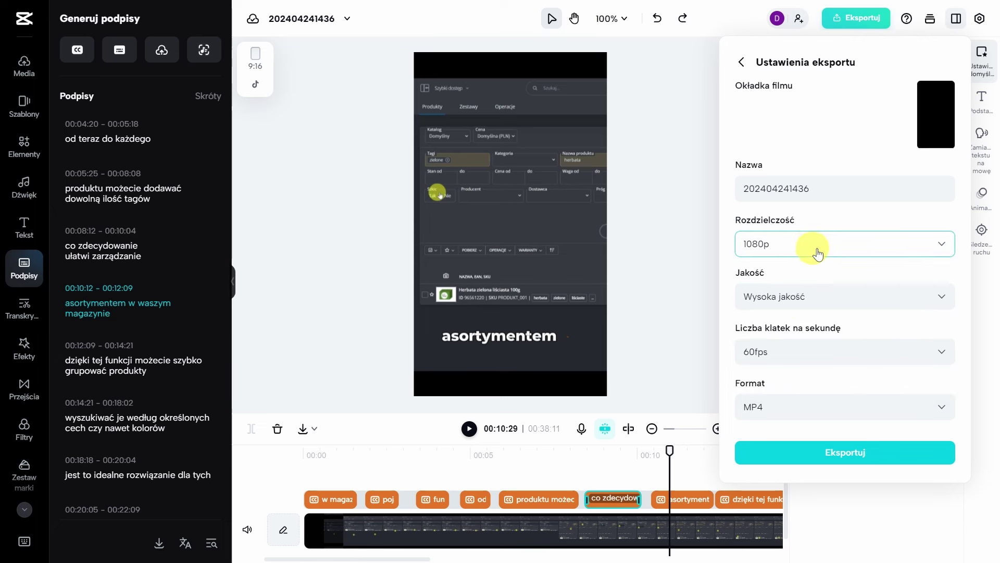
left_click(814, 296)
left_click(806, 327)
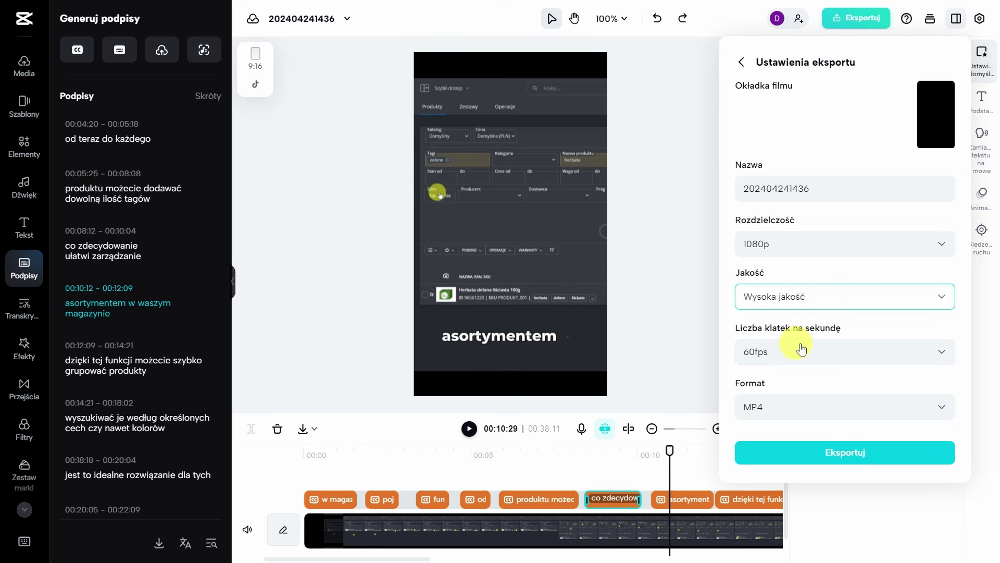
Look through the export frame-rate options, try 30fps and set the frame rate back to 60fps
left_click(792, 357)
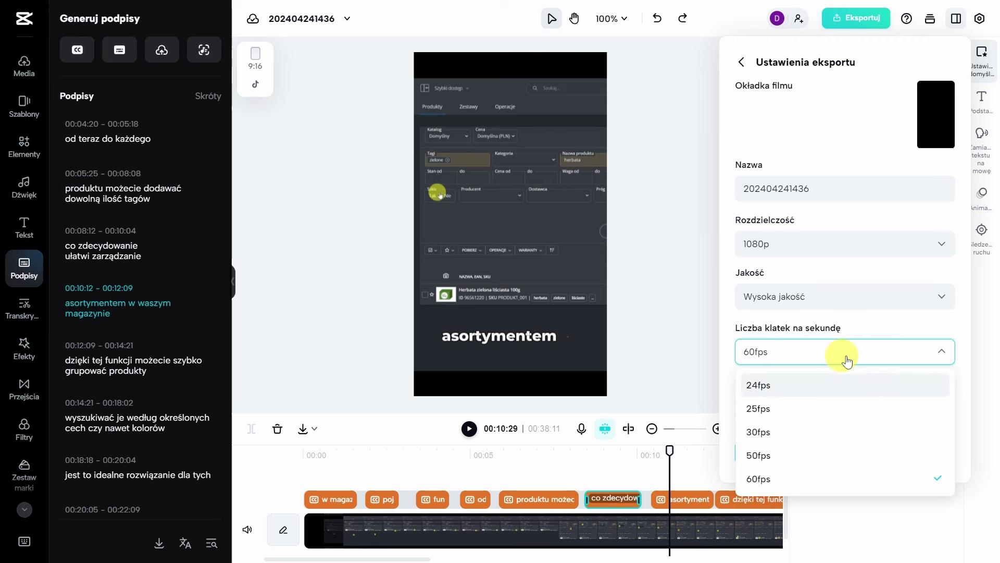
left_click(904, 329)
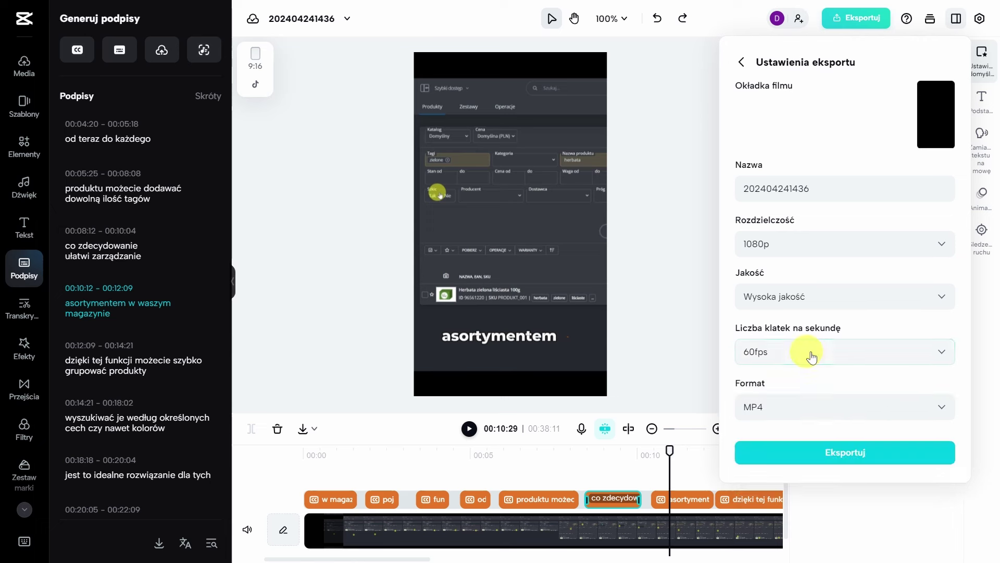
left_click(837, 346)
left_click(837, 344)
left_click(868, 328)
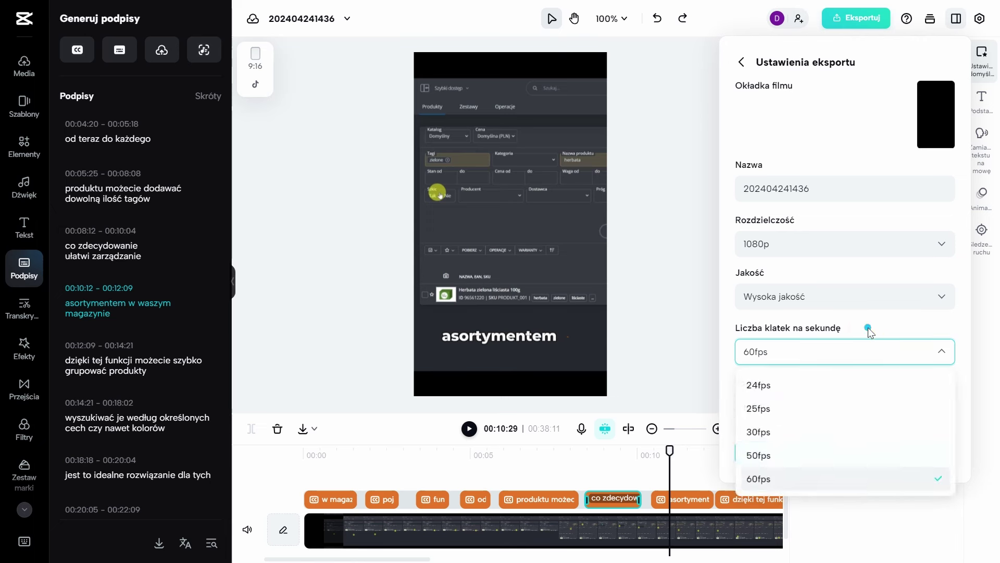
left_click(812, 356)
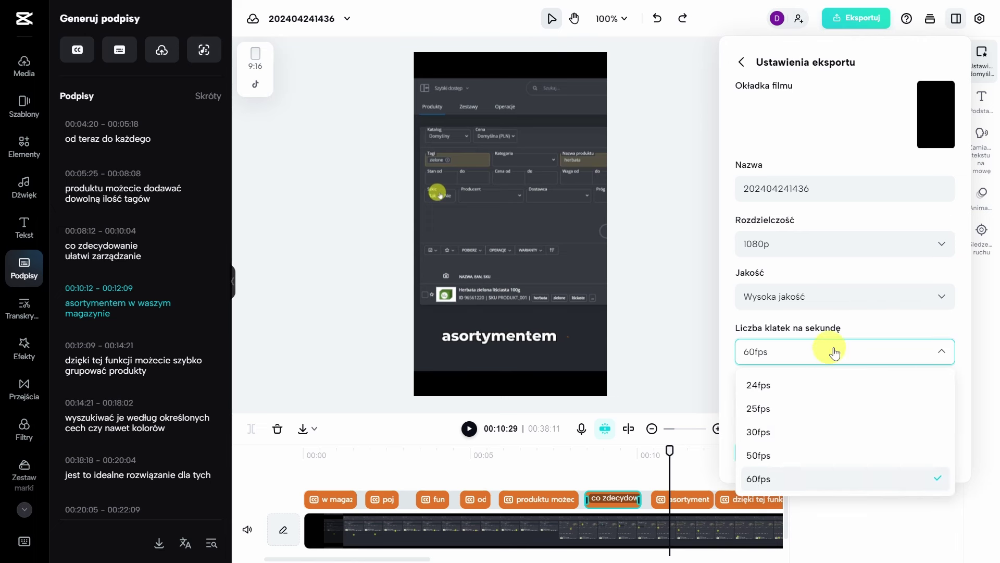
left_click(794, 370)
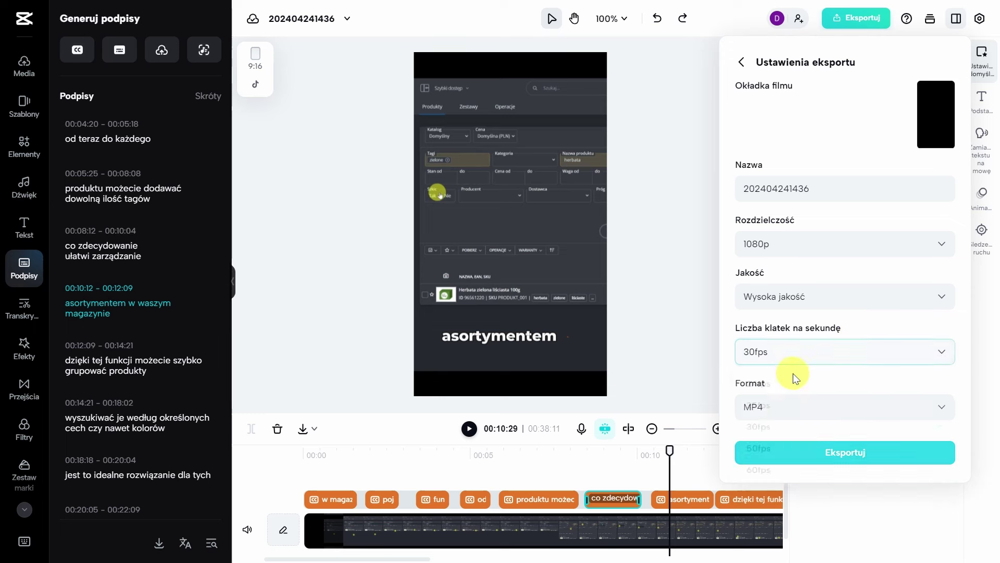
left_click(781, 430)
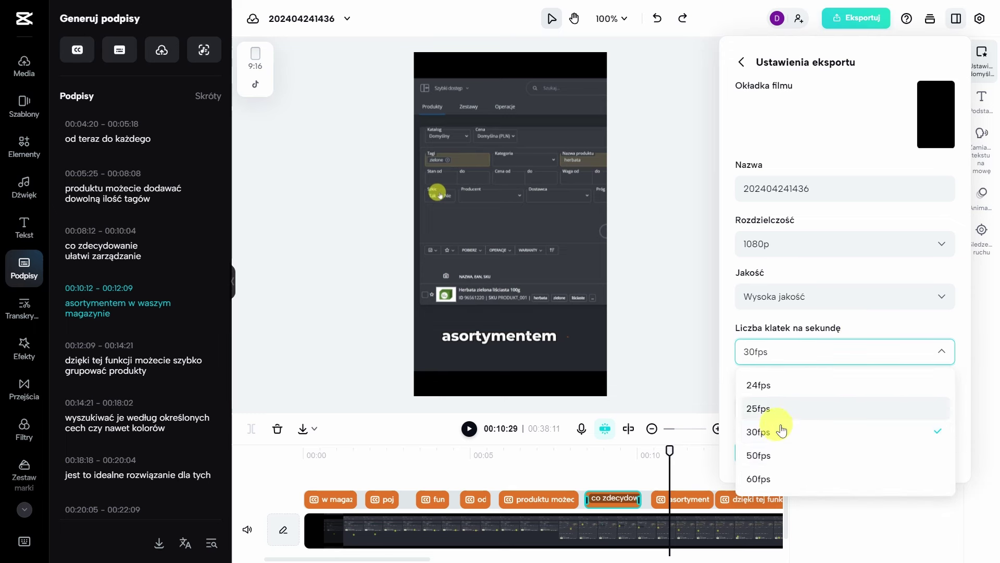
left_click(765, 475)
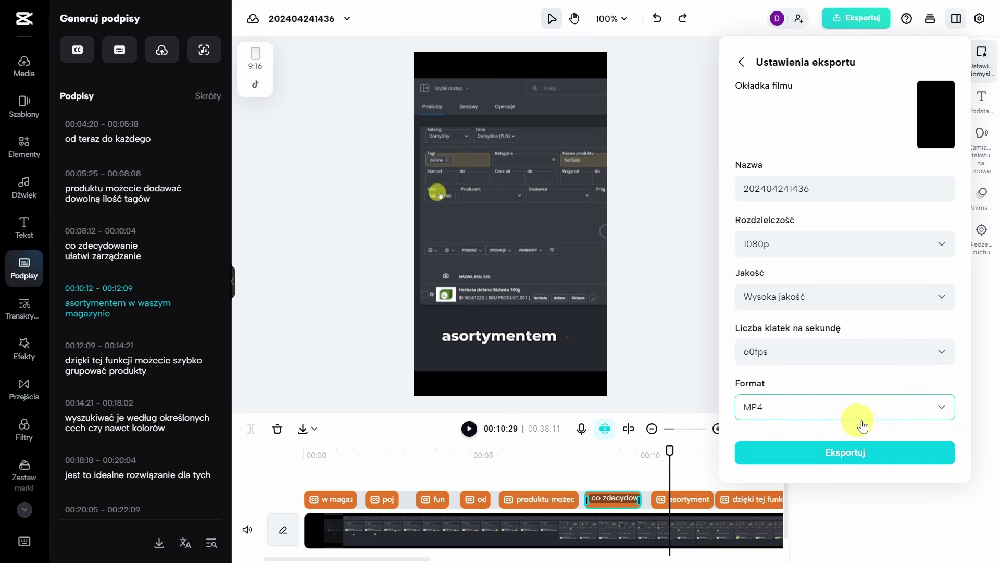
Export the captioned video as a 1080p, high-quality, 60fps MP4 and download it to the device
left_click(836, 457)
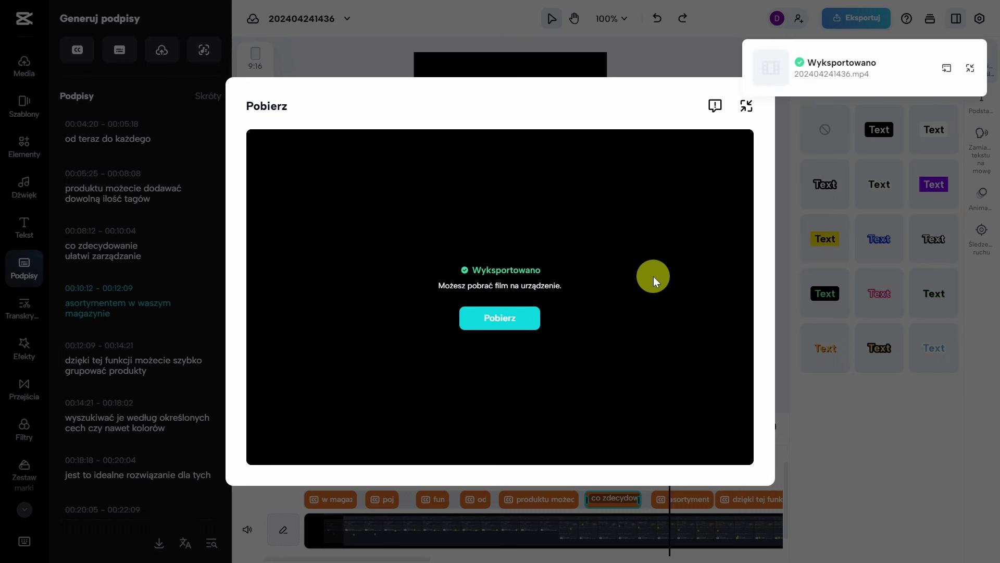
left_click(478, 319)
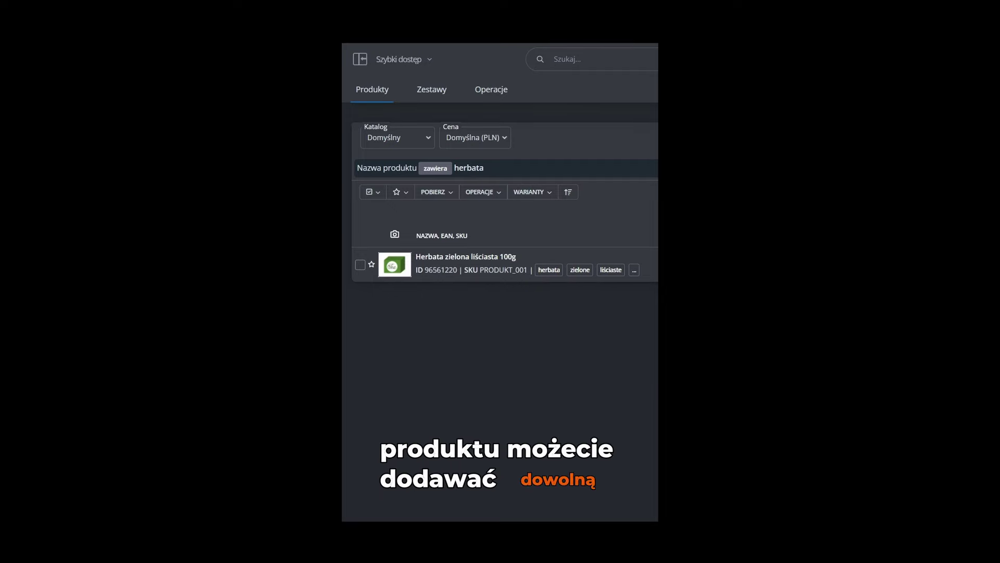
left_click(616, 240)
left_click(396, 180)
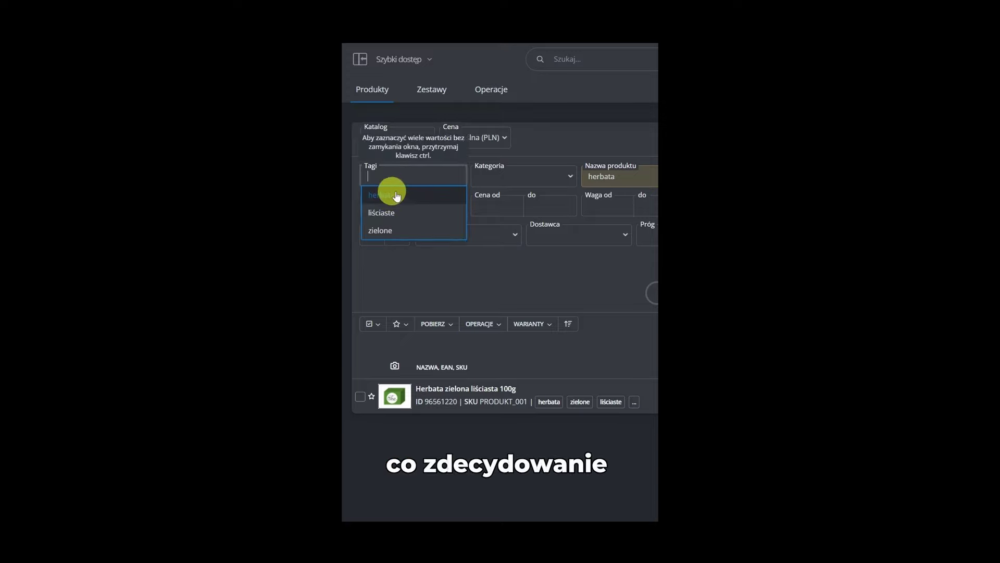
left_click(382, 229)
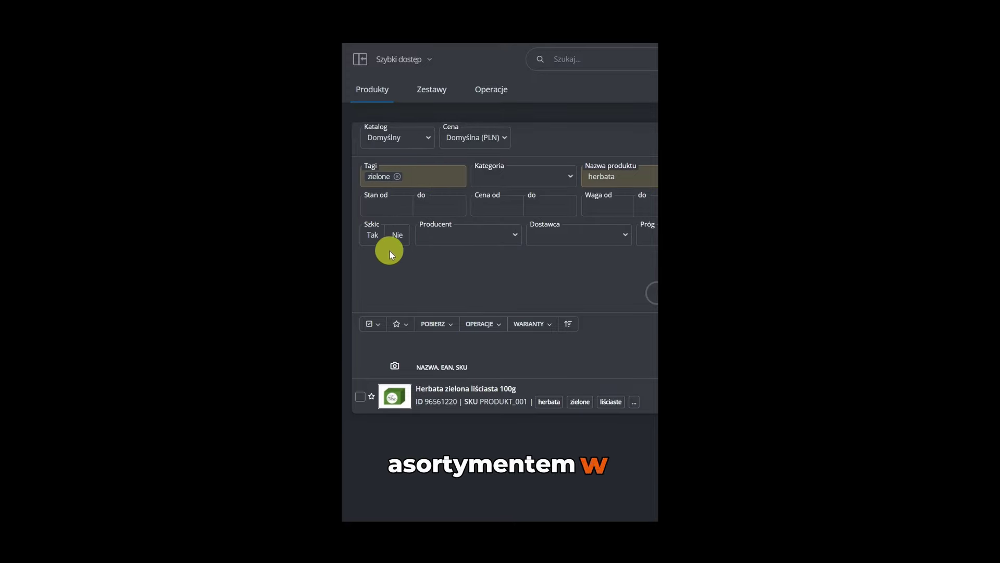